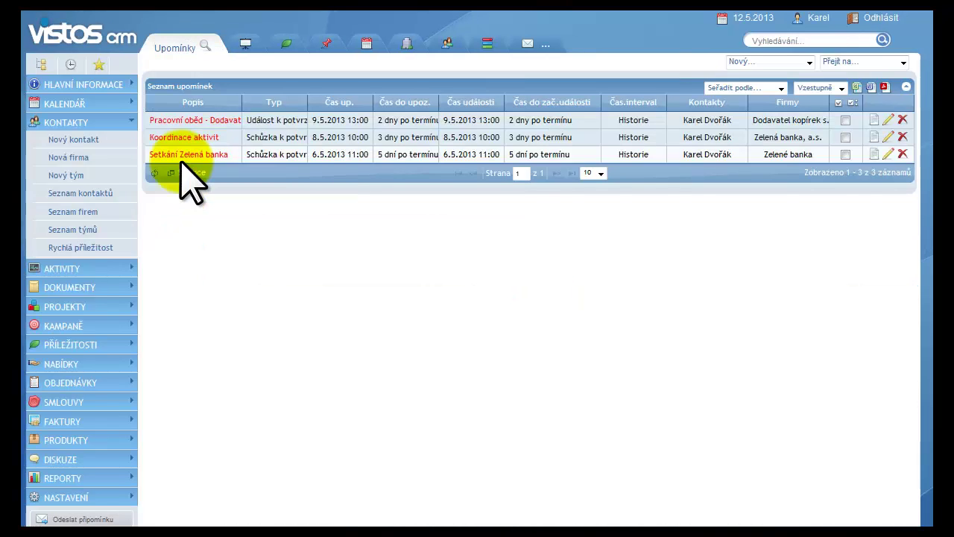
pyautogui.click(49, 123)
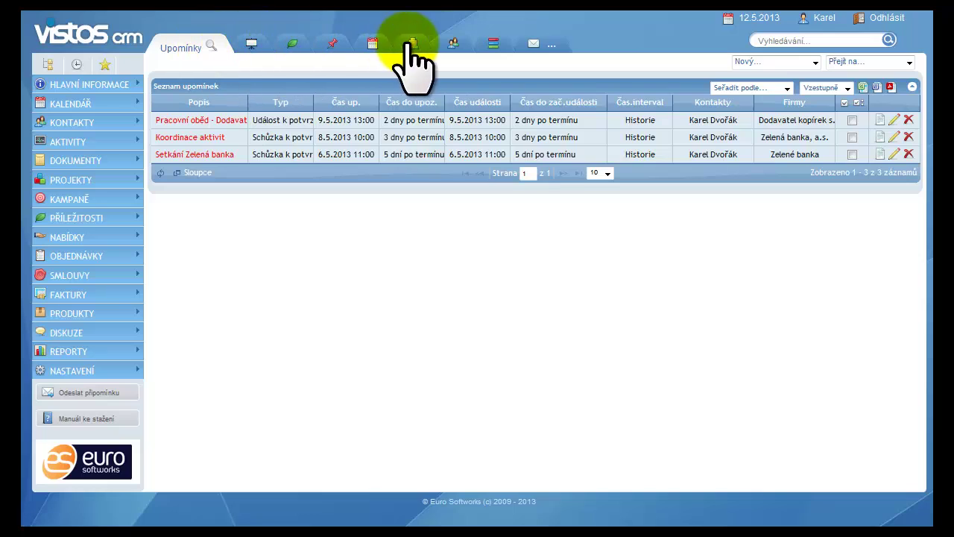
pyautogui.click(775, 41)
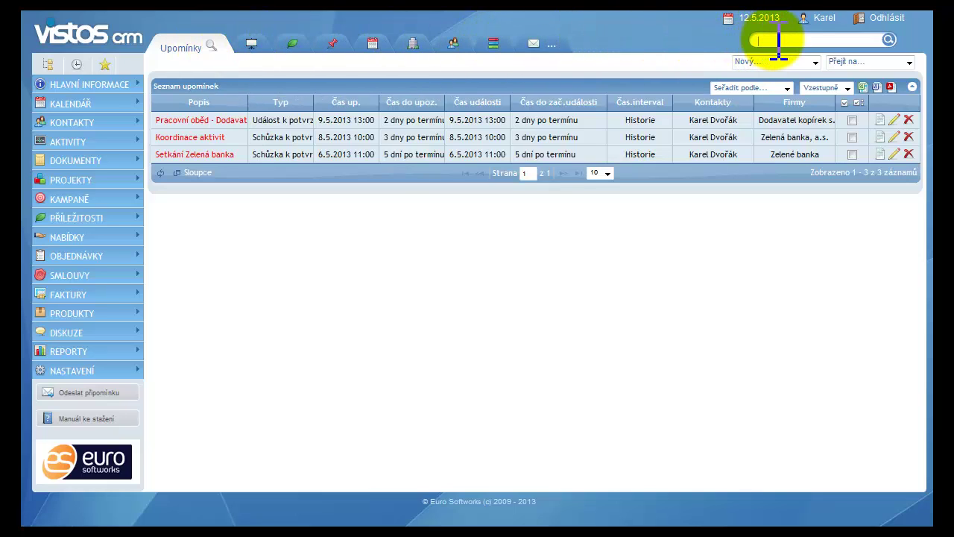
pyautogui.click(813, 64)
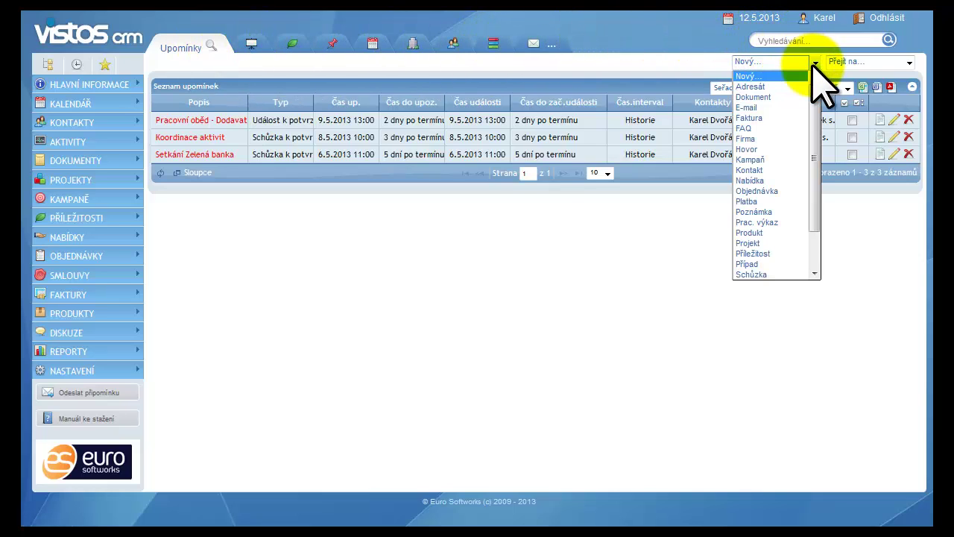
pyautogui.click(813, 65)
pyautogui.click(908, 64)
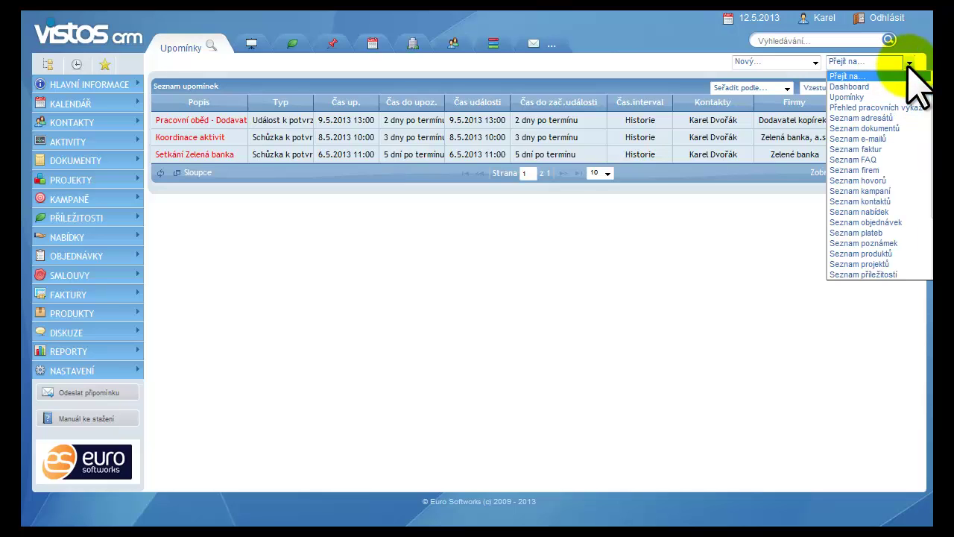
pyautogui.click(908, 64)
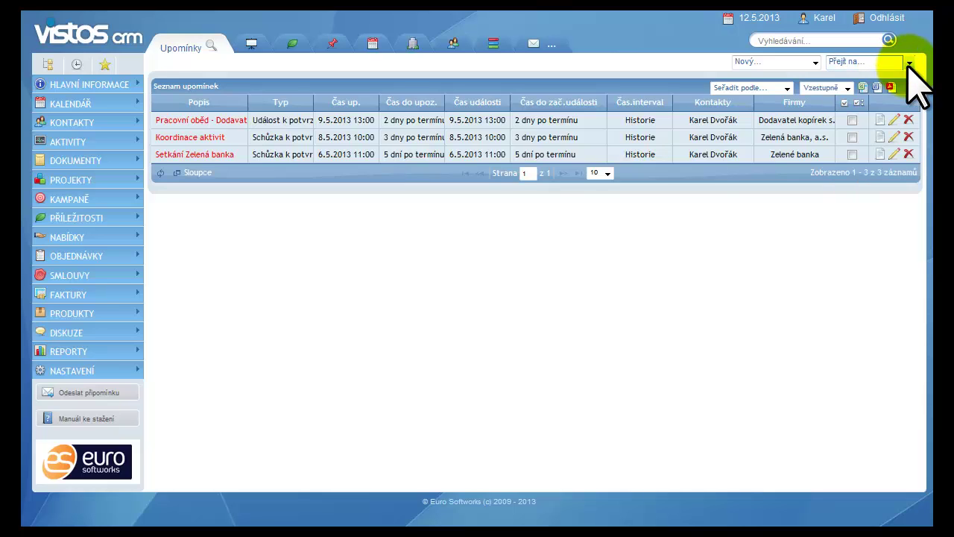
# - Open the Casino Royal opportunity for editing from the opportunity list and set its probability to 0 %
pyautogui.click(293, 41)
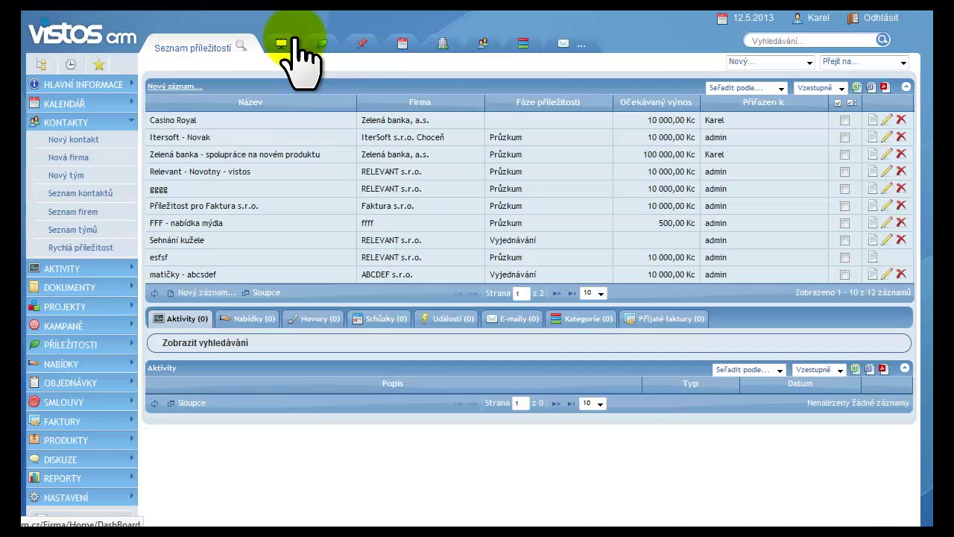
pyautogui.doubleClick(187, 121)
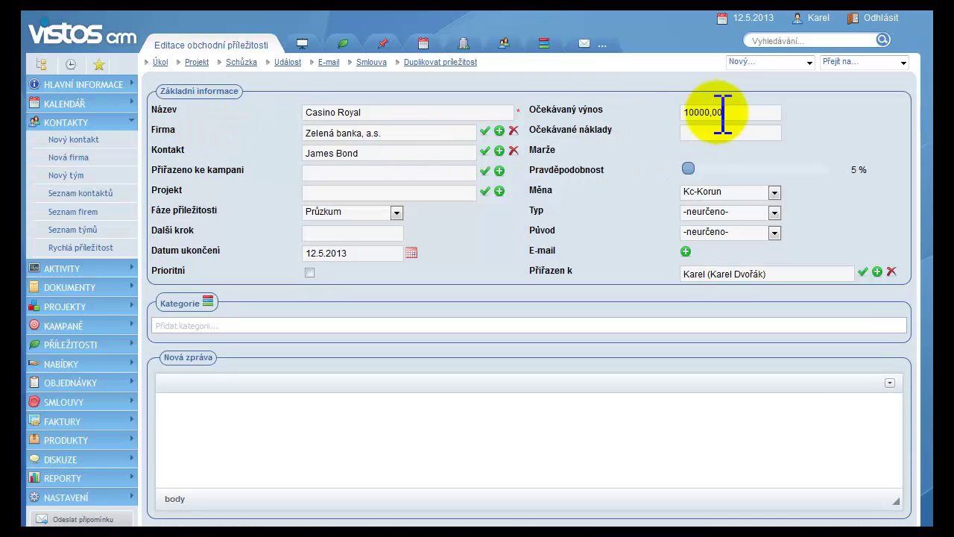
pyautogui.click(730, 112)
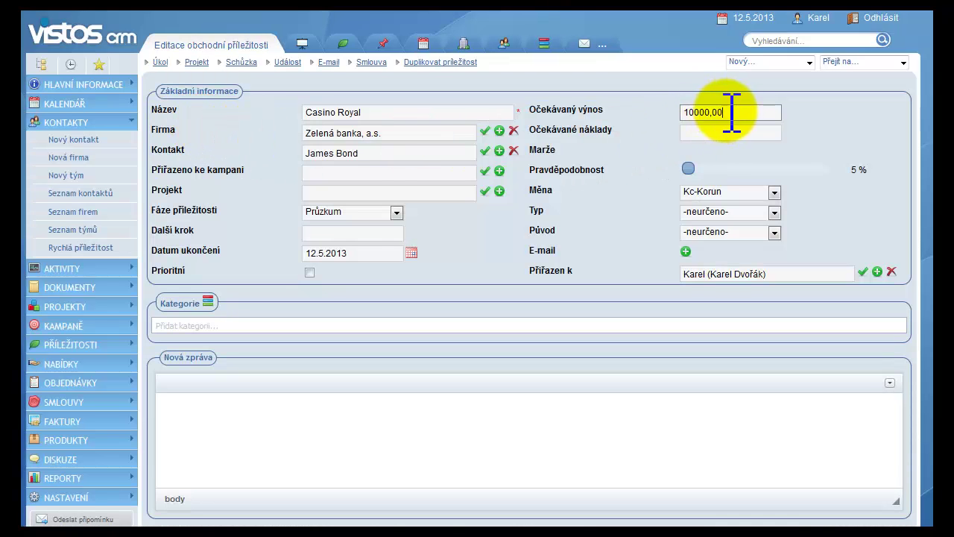
pyautogui.moveTo(730, 112); pyautogui.dragTo(660, 110)
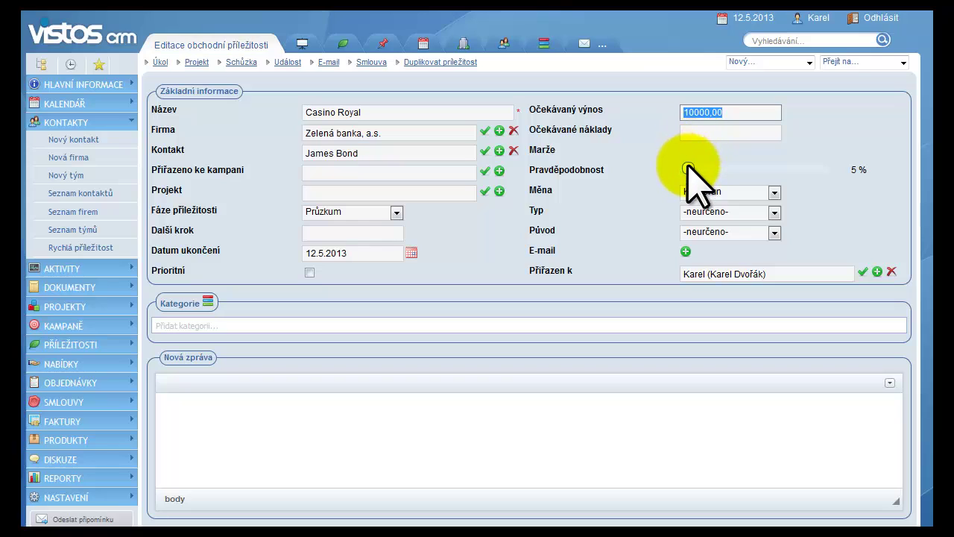
pyautogui.moveTo(690, 168); pyautogui.dragTo(610, 170)
pyautogui.click(412, 132)
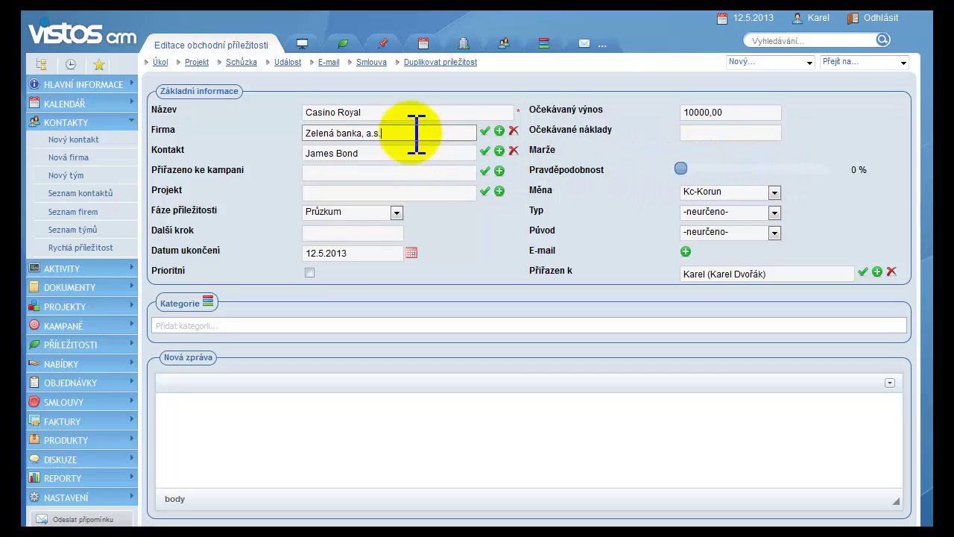
pyautogui.click(370, 153)
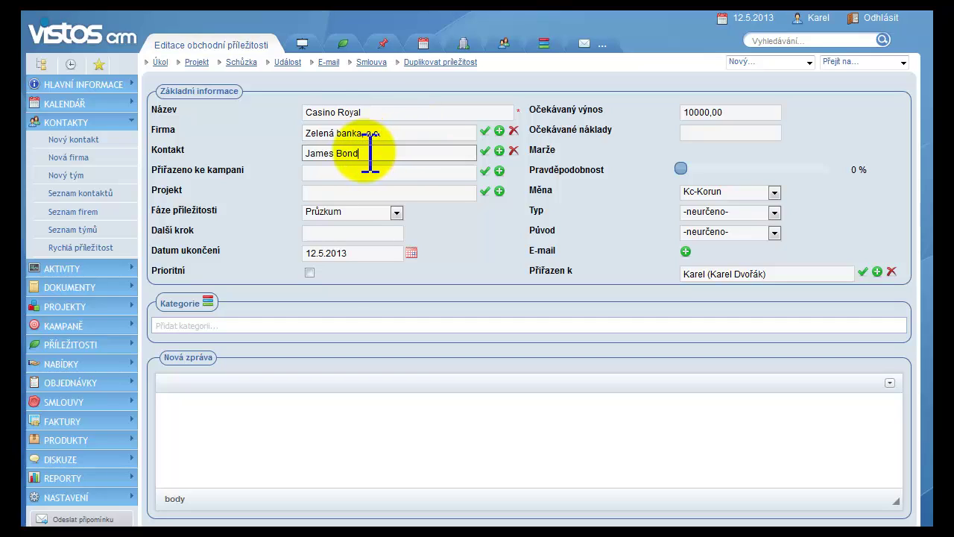
pyautogui.click(382, 112)
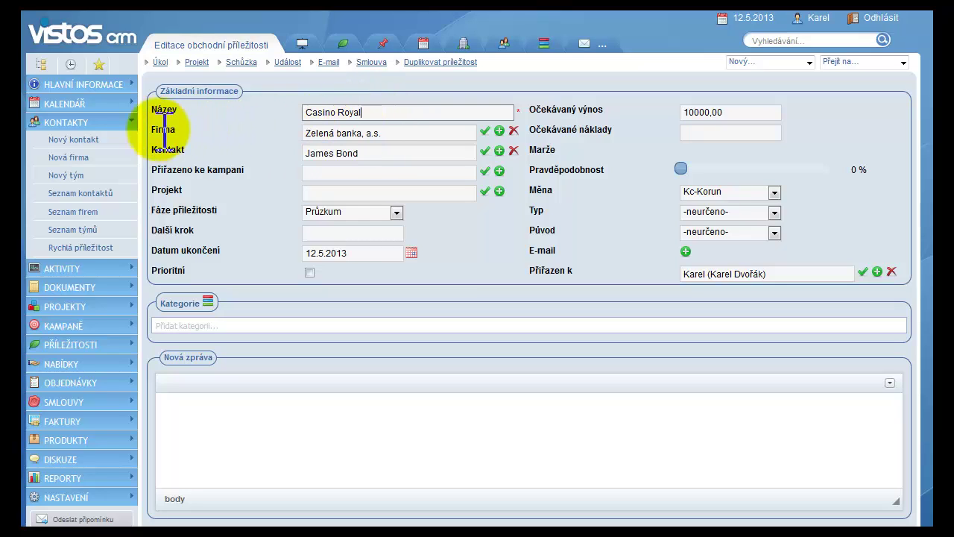
# - Start a quick opportunity (Rychlá příležitost) and enter the new contact's first name and surname
pyautogui.click(69, 248)
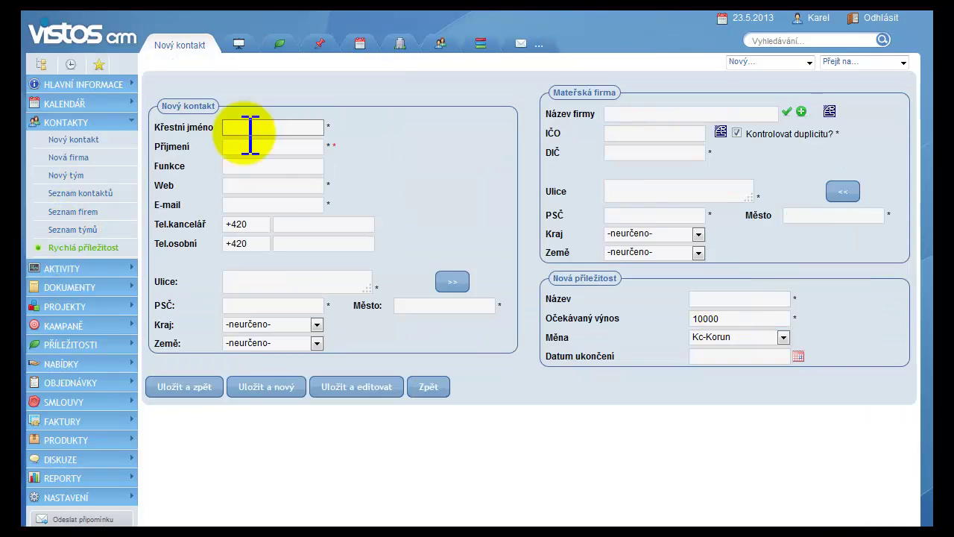
pyautogui.click(250, 127)
pyautogui.write('Jan')
pyautogui.press('Tab')
pyautogui.write('Tleska')
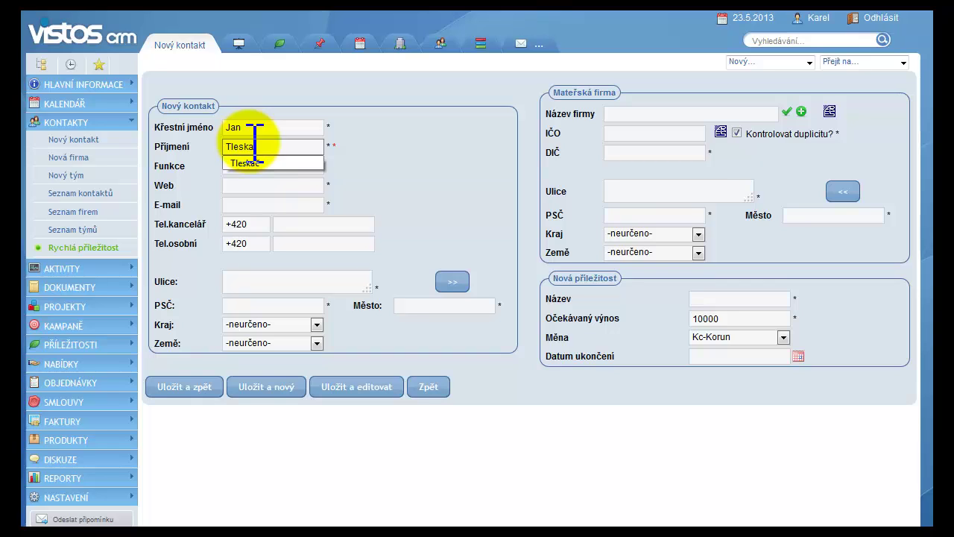
pyautogui.write('č')
pyautogui.press('Tab')
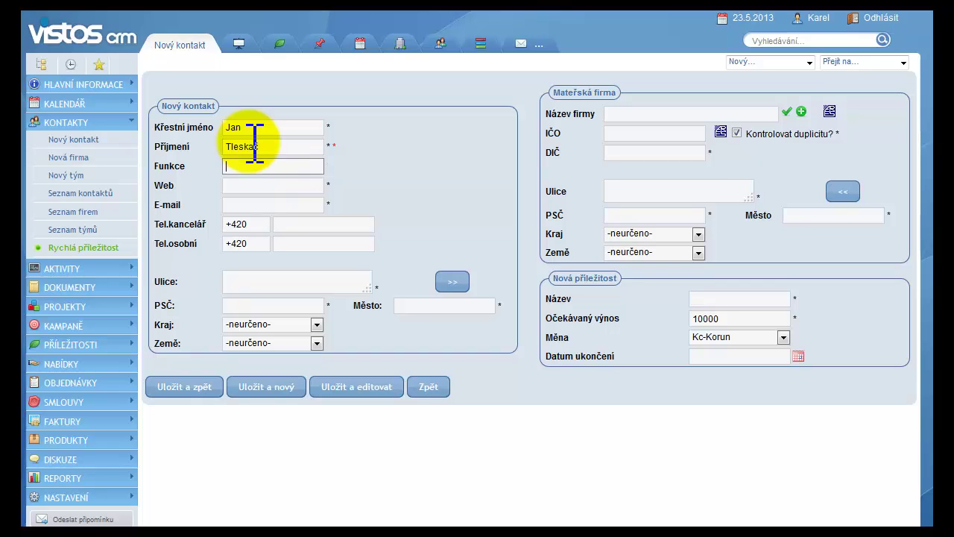
# - Assign the existing company Modrá banka, a.s. as the contact's parent company
pyautogui.click(662, 113)
pyautogui.write('m')
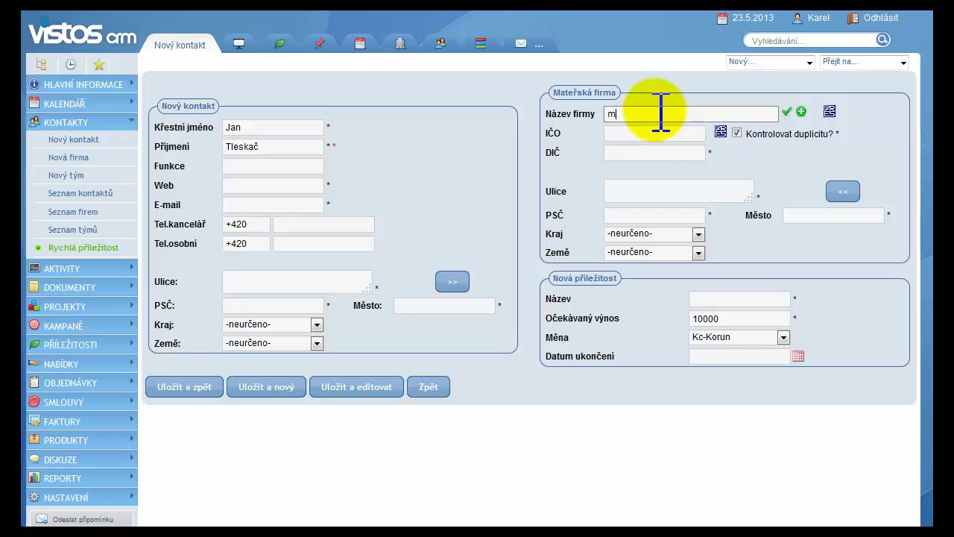
pyautogui.write('odr')
pyautogui.press('Return')
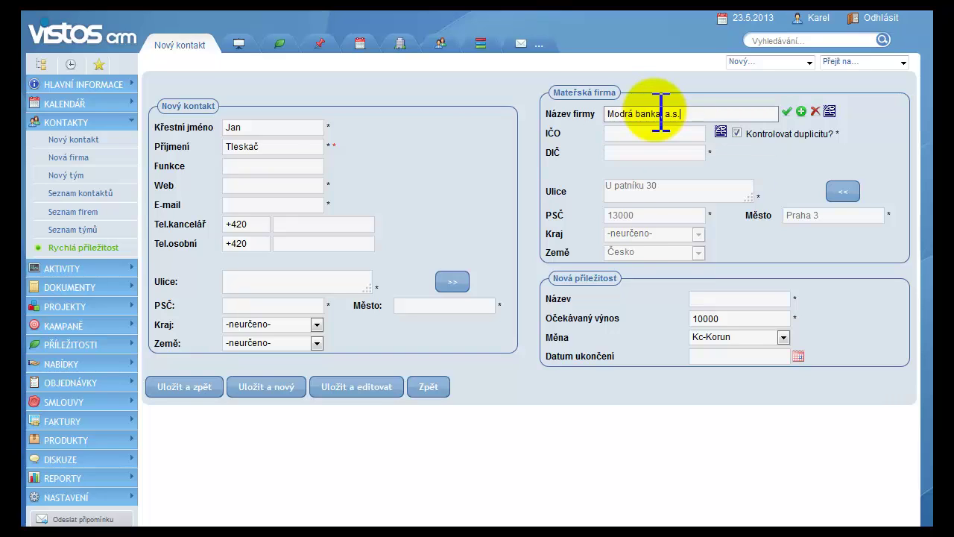
# - Name the new opportunity Ježek v kleci and save it
pyautogui.click(701, 298)
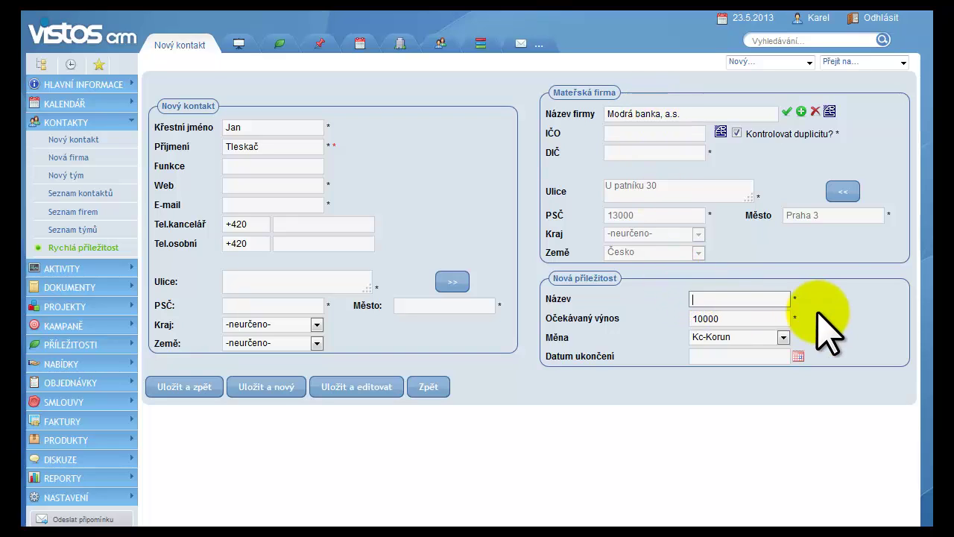
pyautogui.write('Ježek v kleci')
pyautogui.click(166, 389)
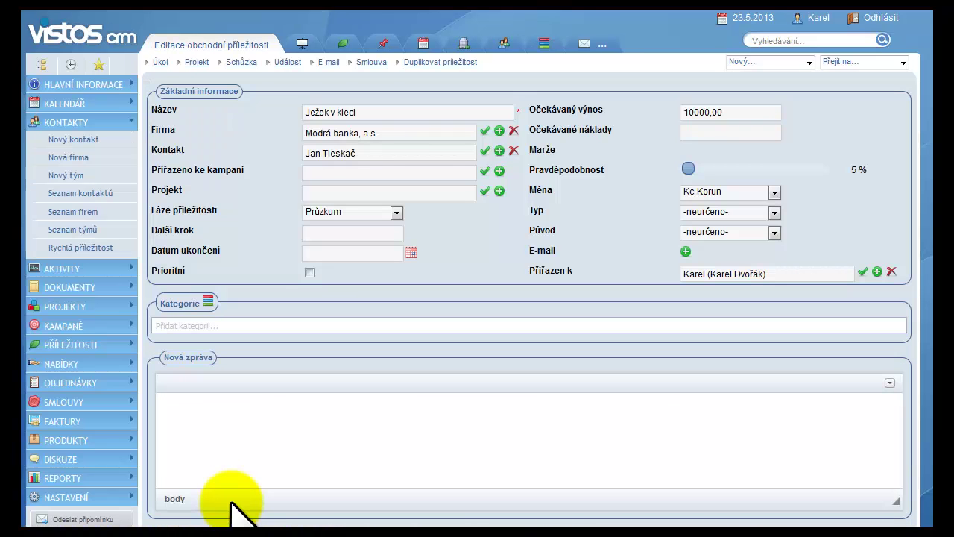
# - Set the Ježek v kleci opportunity's probability to 90 %, save it and select its record in the opportunity list
pyautogui.moveTo(728, 113); pyautogui.dragTo(678, 113)
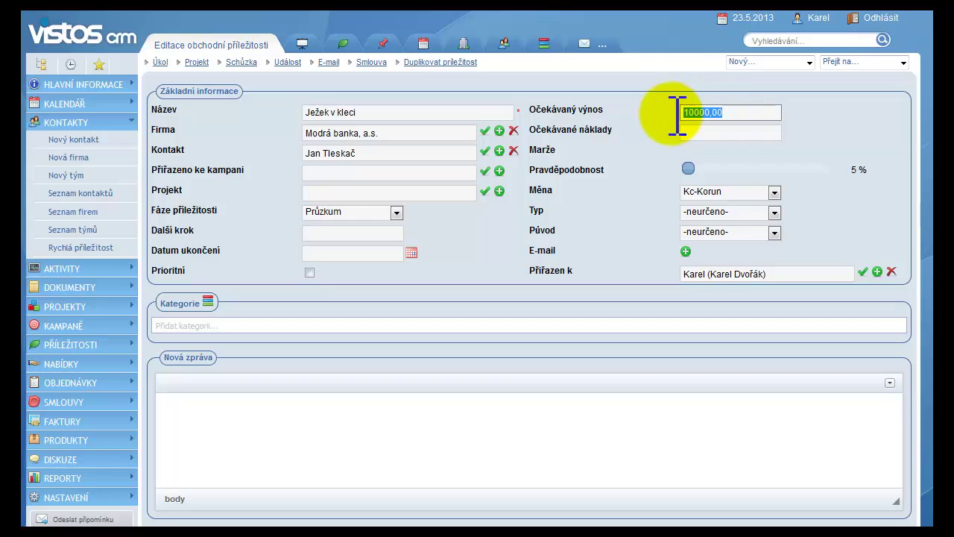
pyautogui.moveTo(687, 169); pyautogui.dragTo(815, 170)
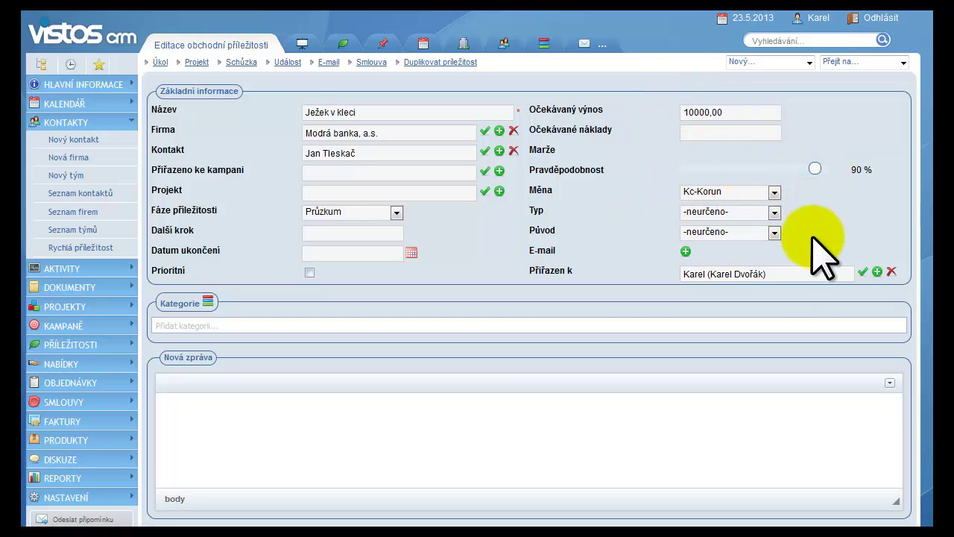
pyautogui.scroll(-3, 818, 251)
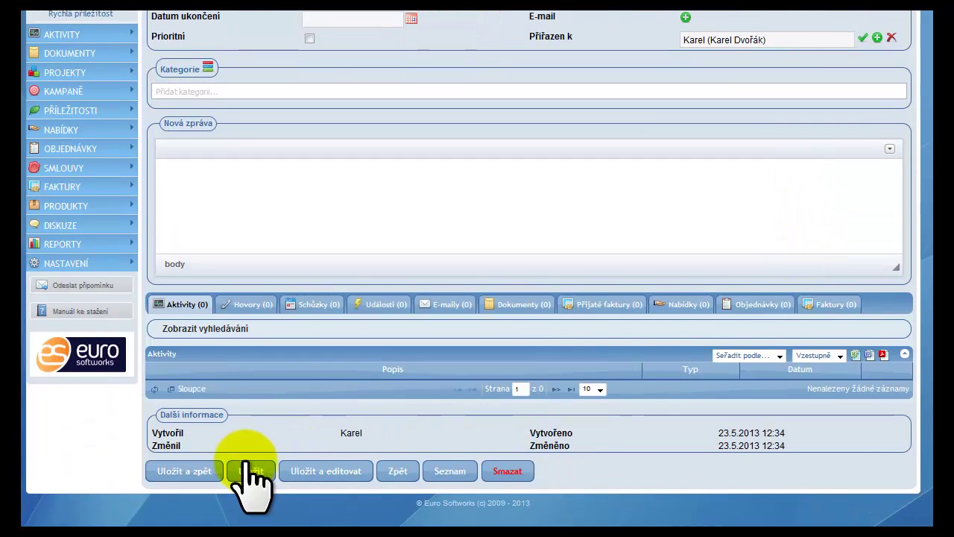
pyautogui.click(190, 469)
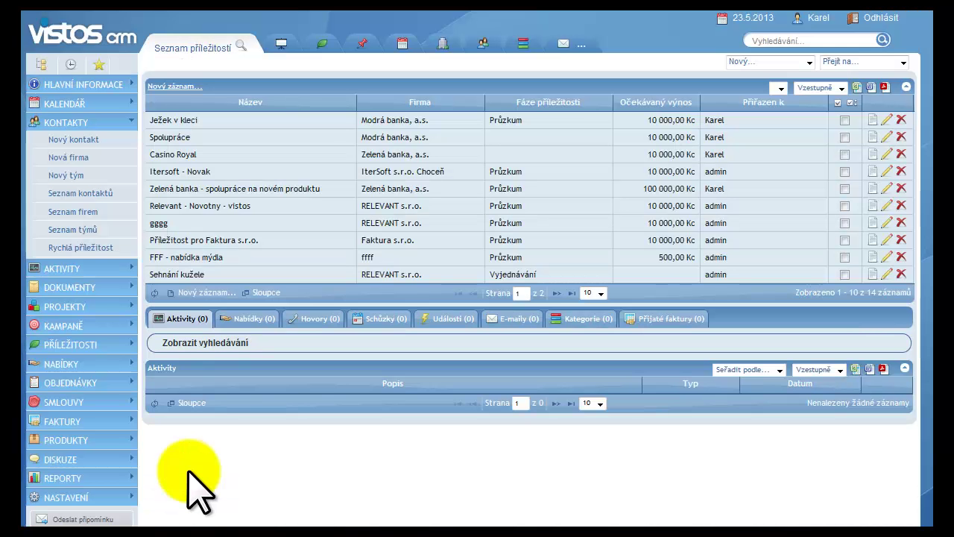
pyautogui.click(179, 121)
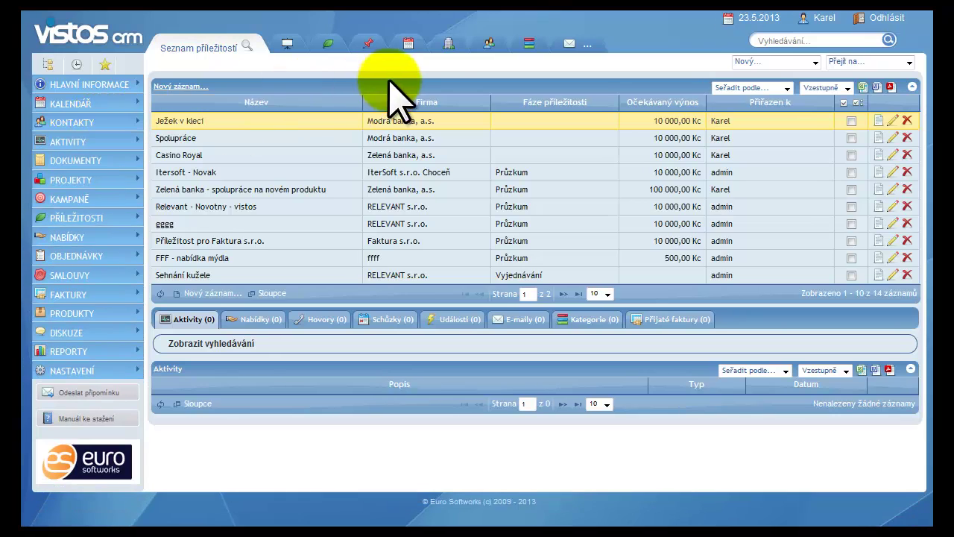
# - Filter the company list to companies assigned to the logged-in user or the other sales colleague
pyautogui.click(449, 44)
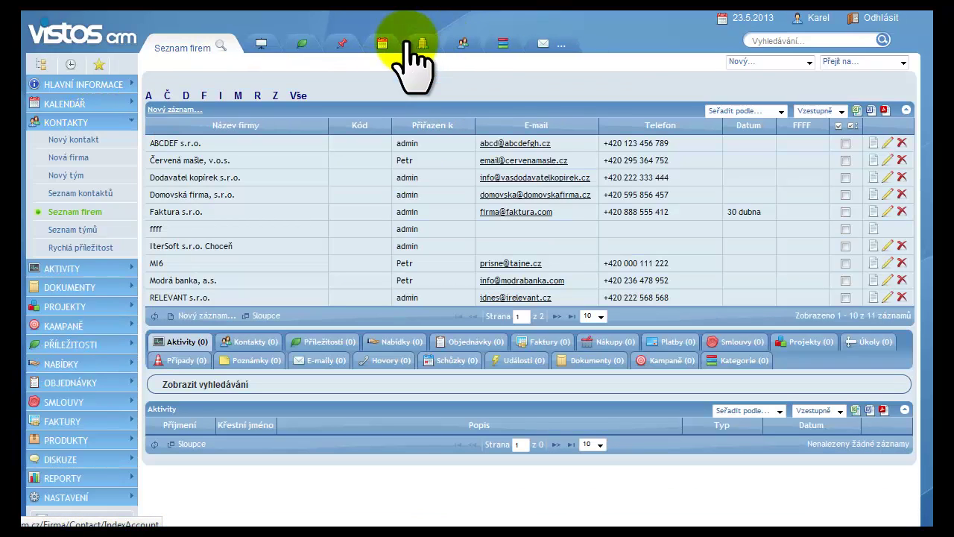
pyautogui.click(221, 46)
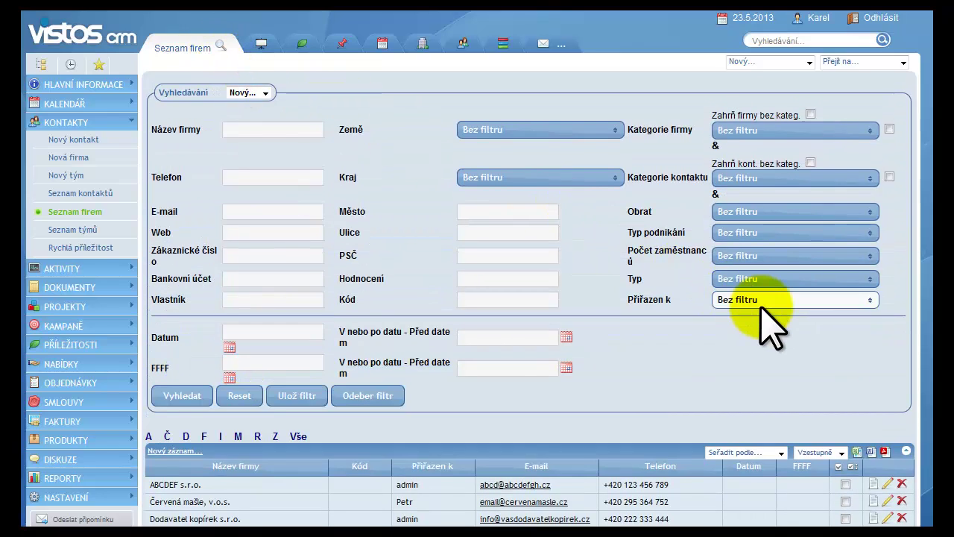
pyautogui.click(760, 306)
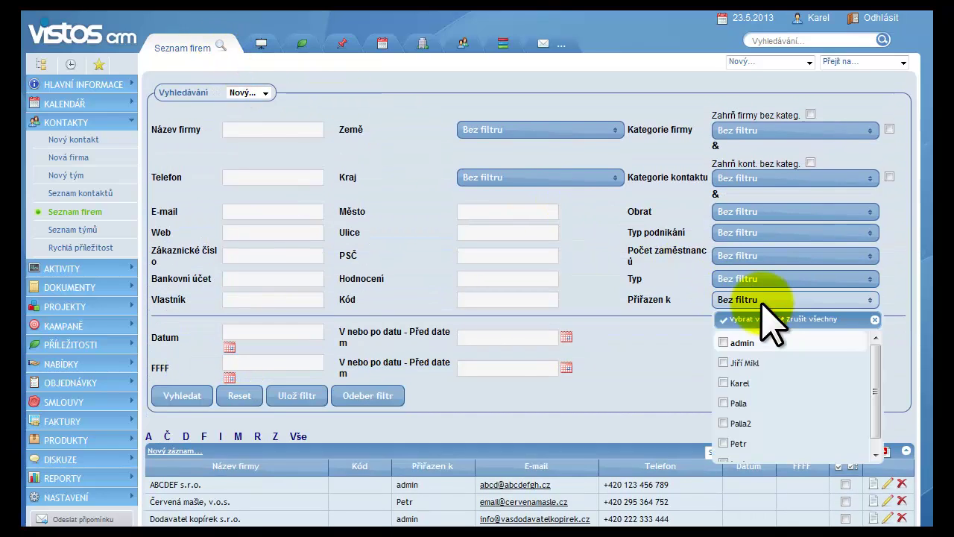
pyautogui.click(724, 383)
pyautogui.click(722, 442)
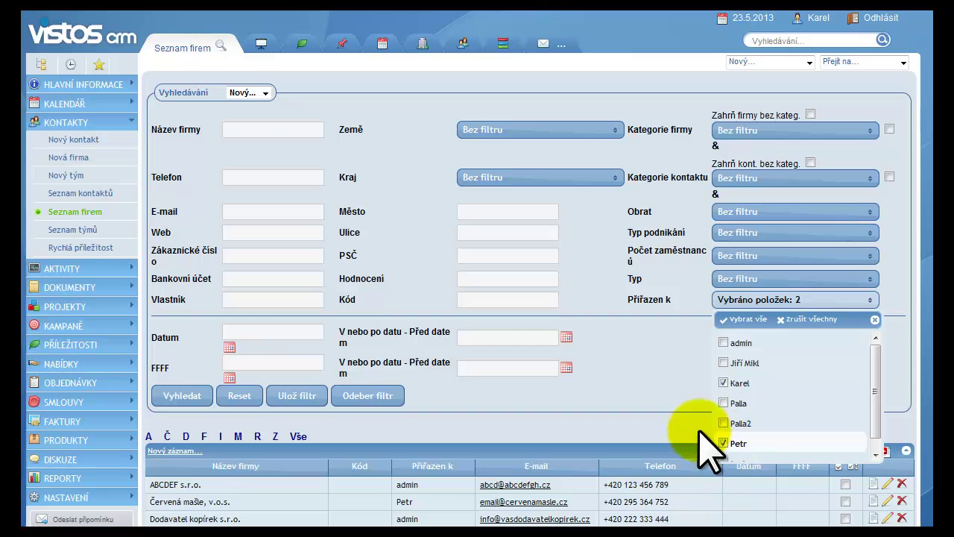
pyautogui.click(181, 395)
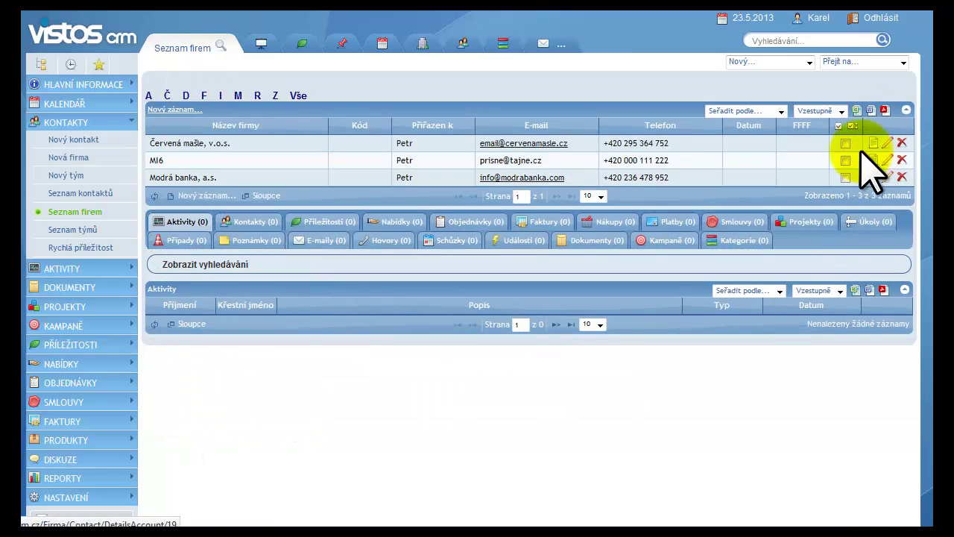
# - Select all the filtered companies and bulk-assign them to the logged-in user
pyautogui.click(839, 126)
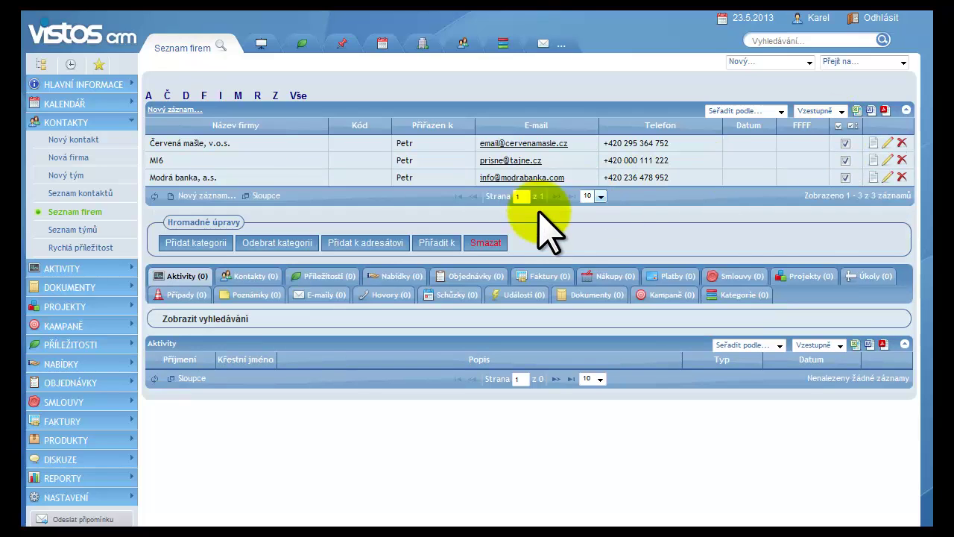
pyautogui.click(438, 243)
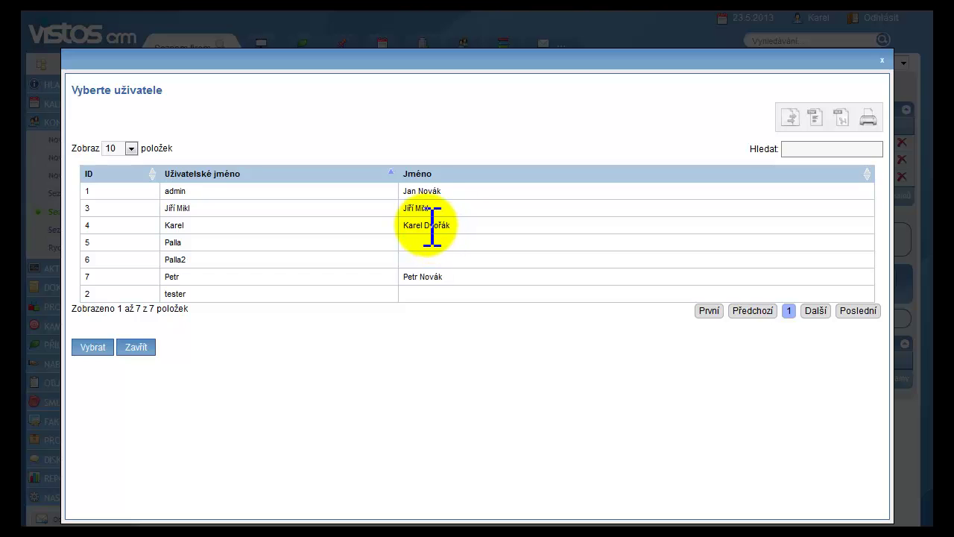
pyautogui.click(426, 226)
pyautogui.doubleClick(425, 226)
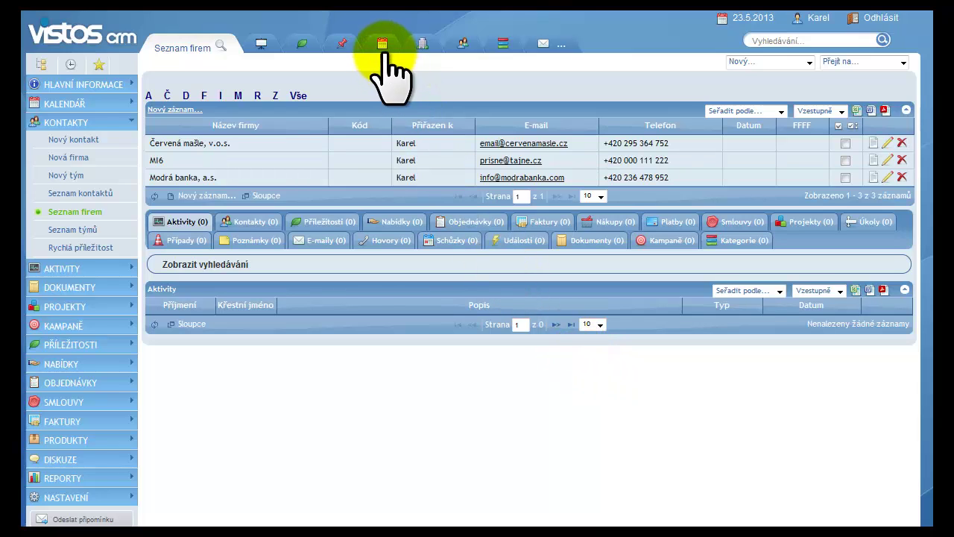
# - Open the calendar and enable the display of other users' entries (Zobrazit v kalendáři ostatní uživ.) in its settings
pyautogui.click(383, 46)
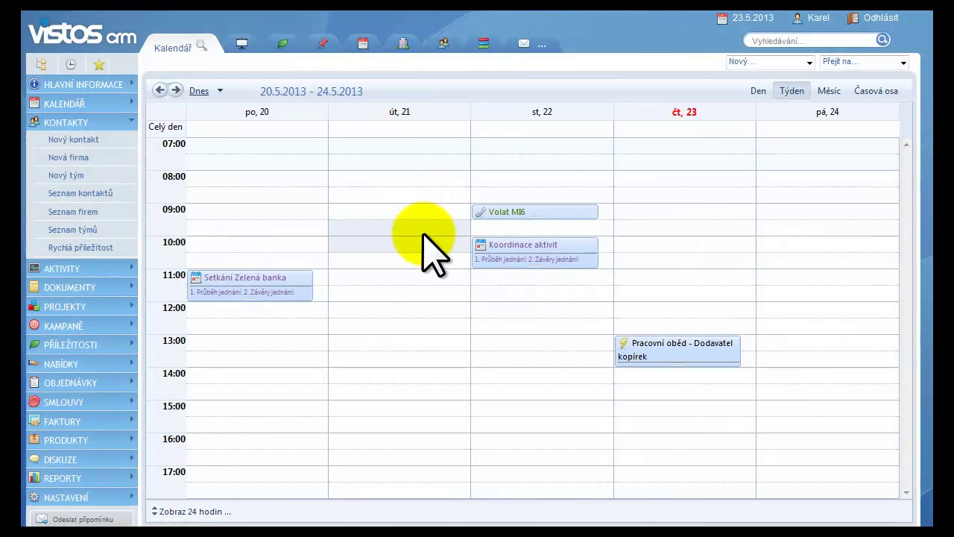
pyautogui.click(201, 46)
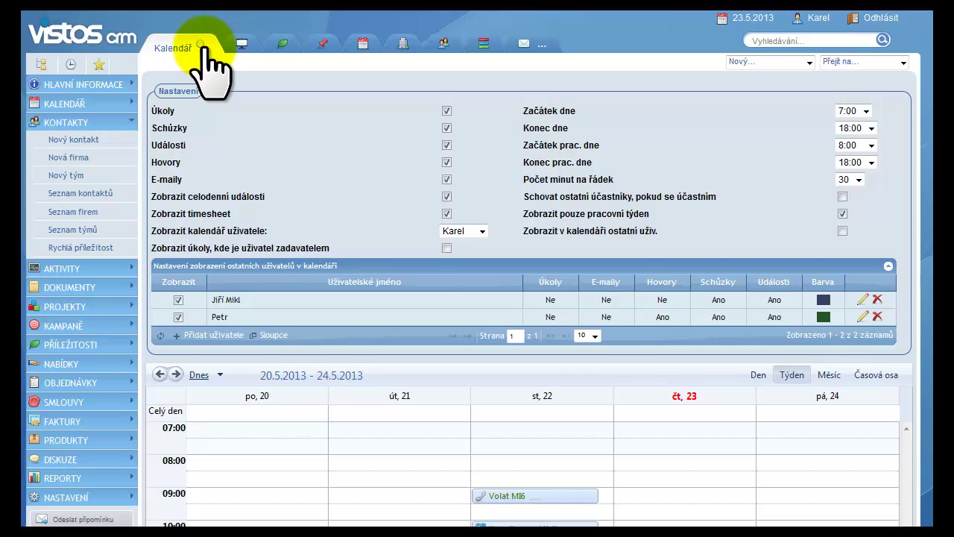
pyautogui.click(842, 231)
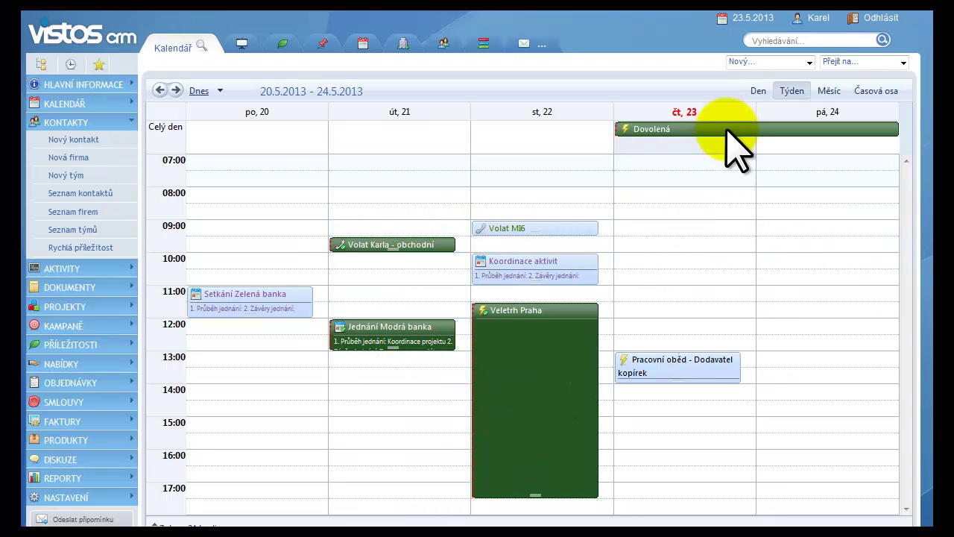
# - Examine the details of the colleague's Dovolená and Veletrh Praha entries in the weekly calendar
pyautogui.moveTo(726, 131)
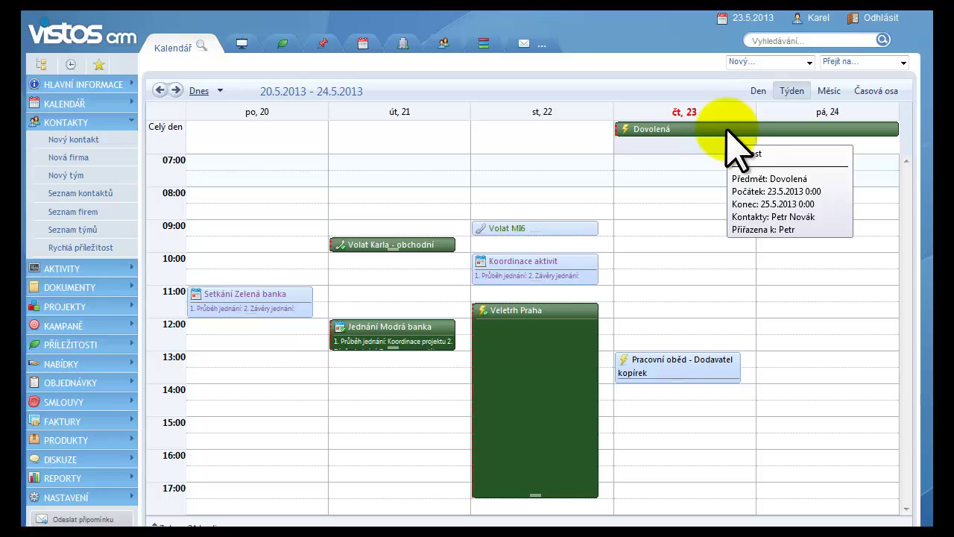
pyautogui.moveTo(536, 385)
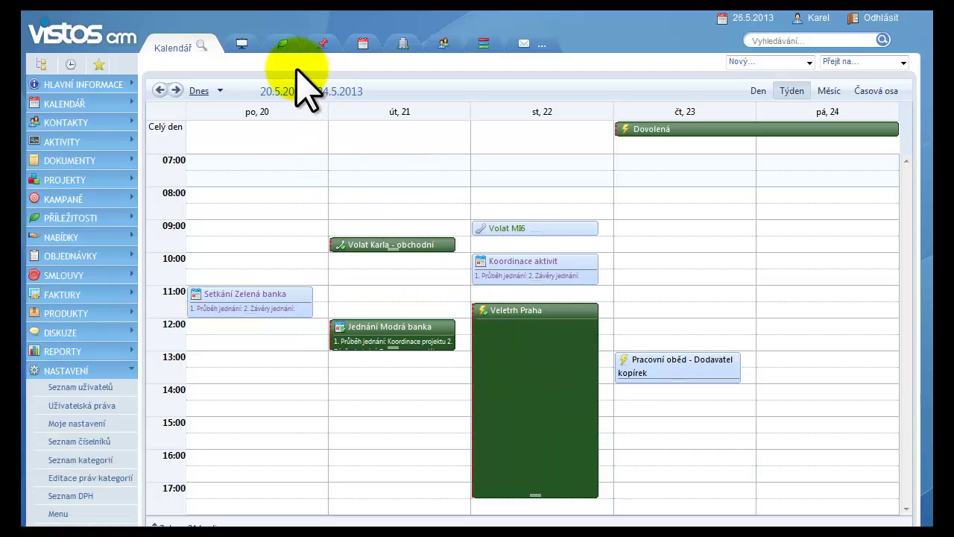
# - Open the detail of the Ježek v kleci opportunity from the opportunity list and start a new quote (Nabídka) from it
pyautogui.click(284, 47)
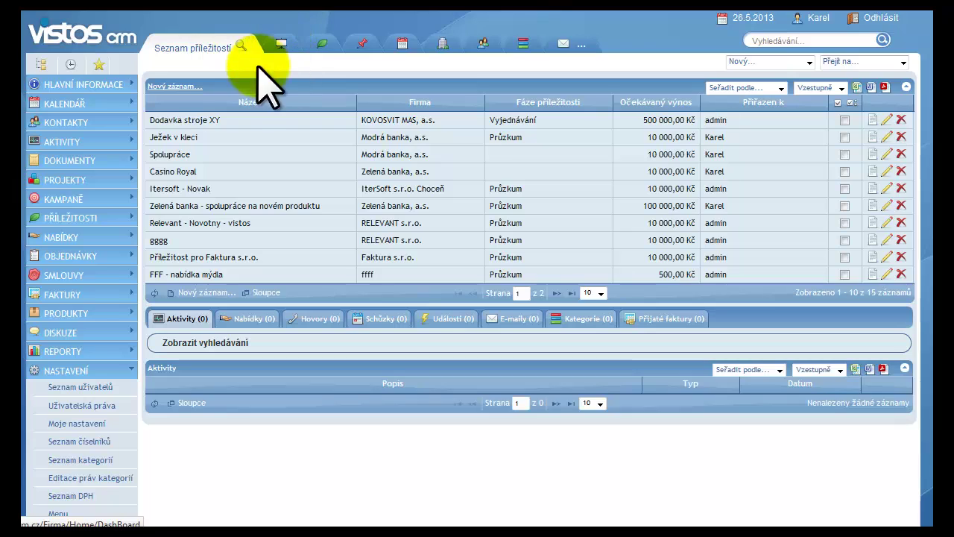
pyautogui.click(189, 138)
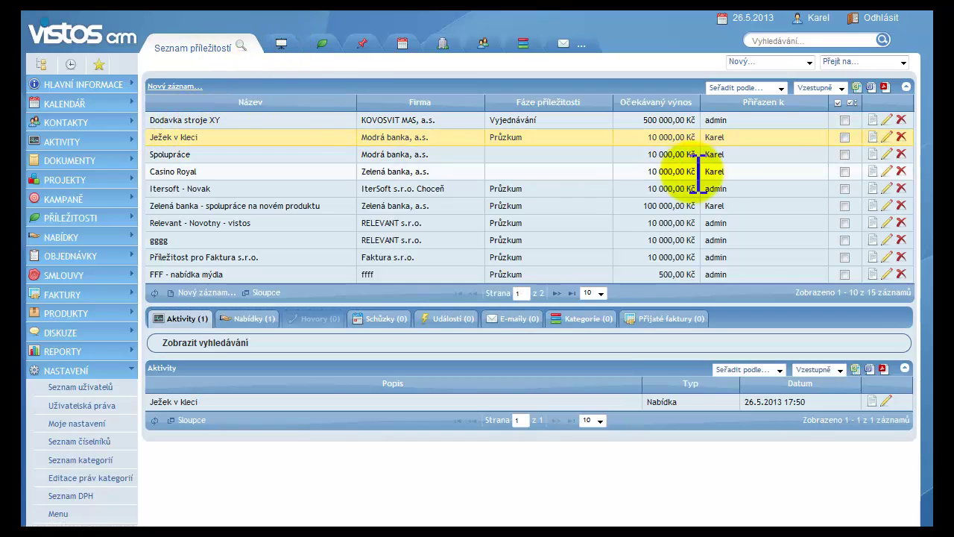
pyautogui.moveTo(877, 140)
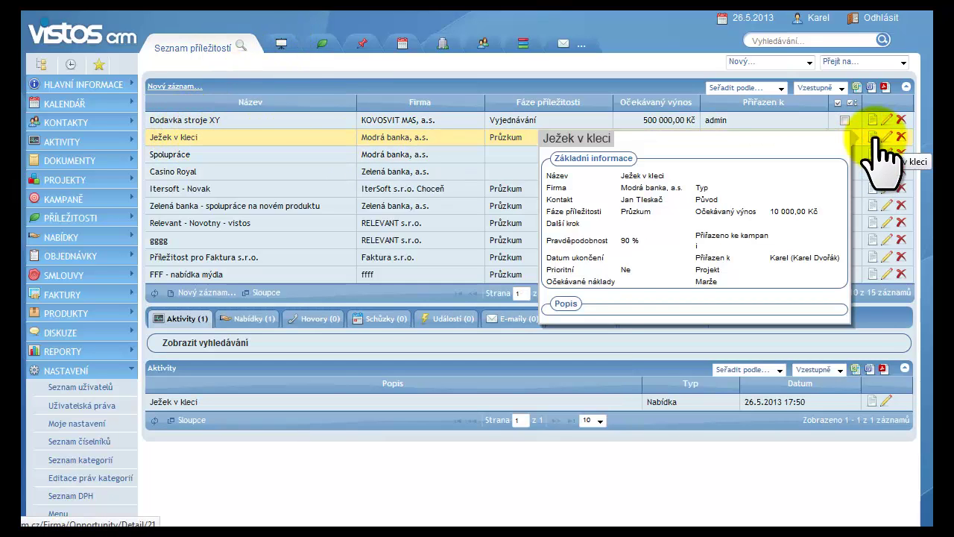
pyautogui.click(876, 141)
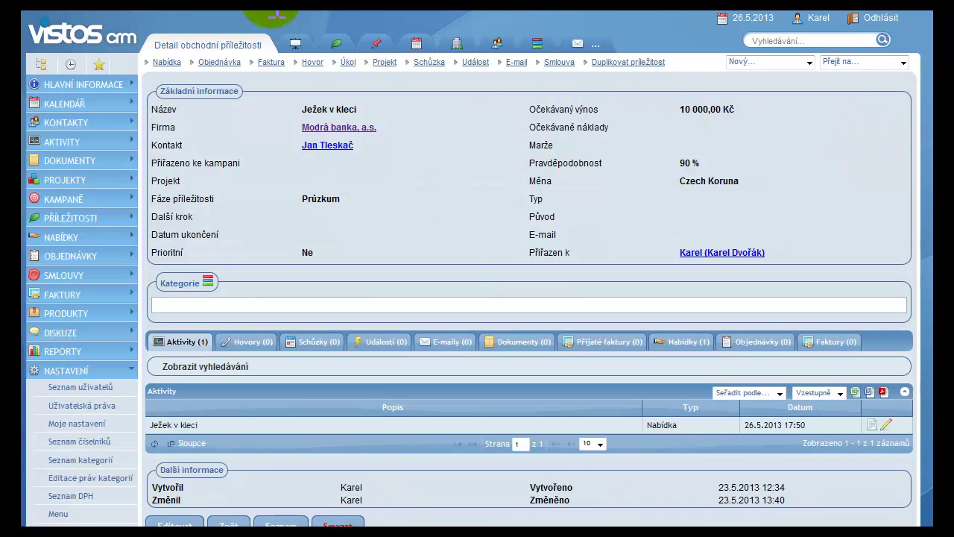
pyautogui.click(168, 64)
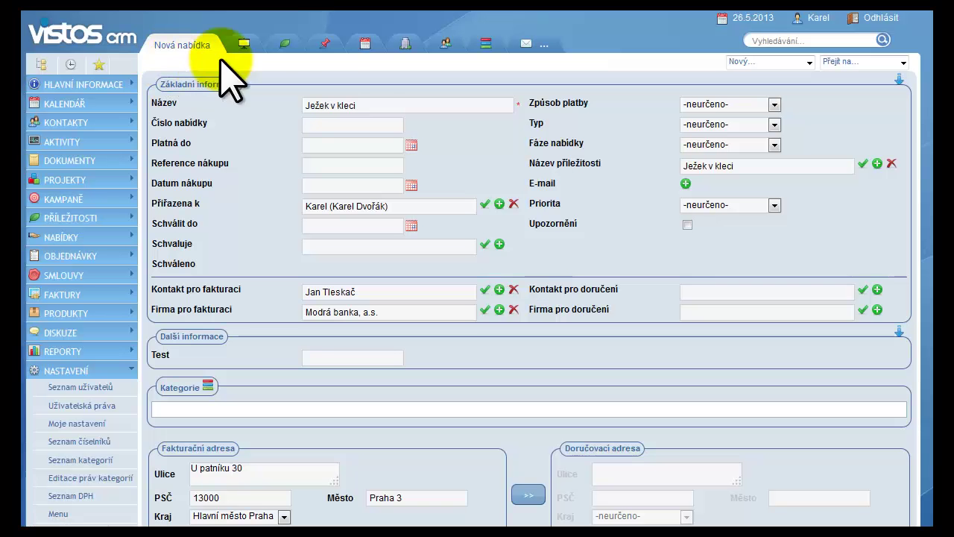
# - Review the new quote's prefilled name, linked opportunity, assignee, billing contact and billing company
pyautogui.click(378, 109)
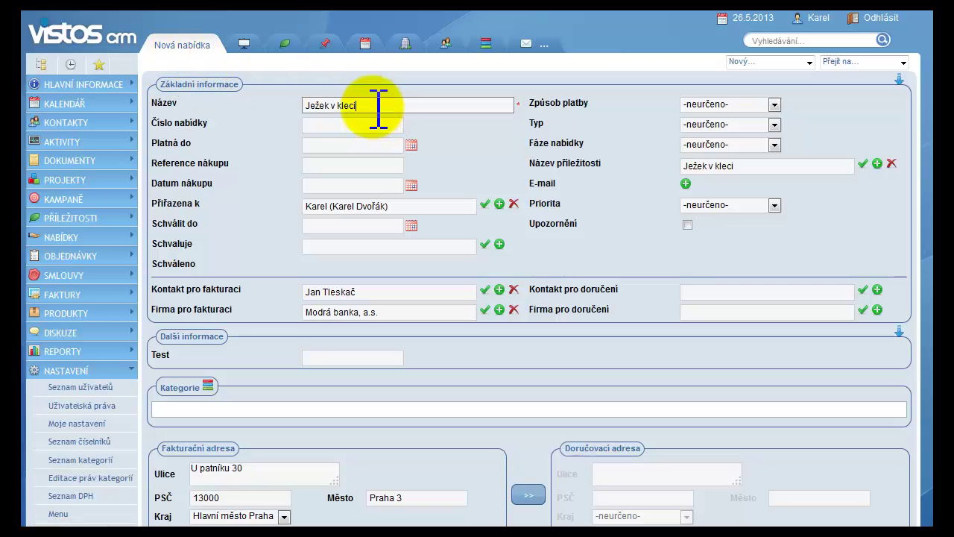
pyautogui.click(760, 166)
pyautogui.click(406, 209)
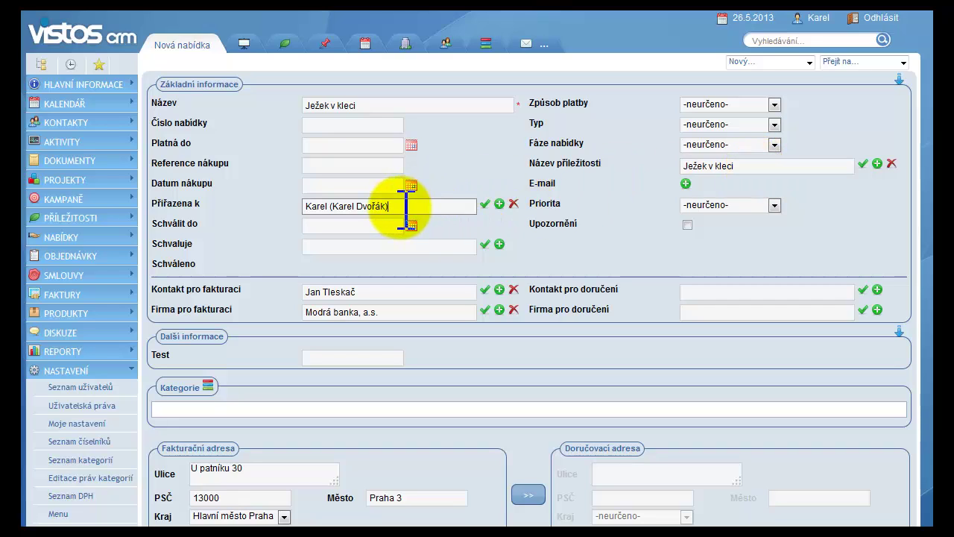
pyautogui.click(372, 292)
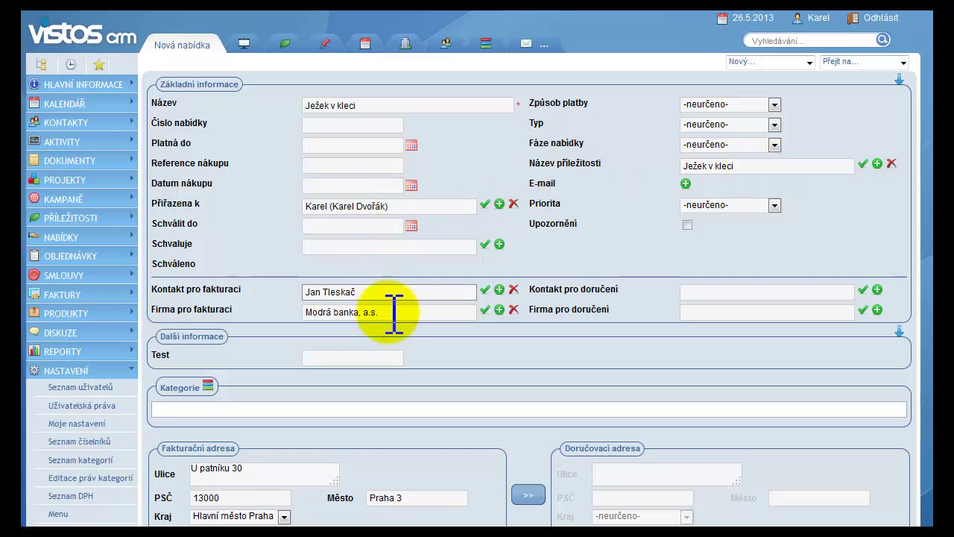
pyautogui.click(393, 313)
# - Add the product Kopírovací stroj to the quote's item list, then save the quote and return to the opportunity
pyautogui.scroll(-5, 276, 288)
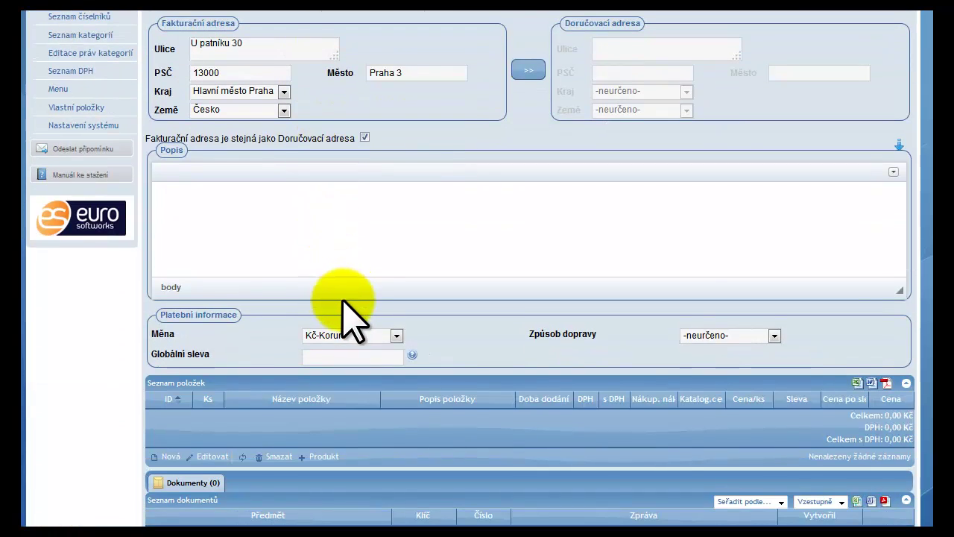
pyautogui.scroll(-2, 344, 313)
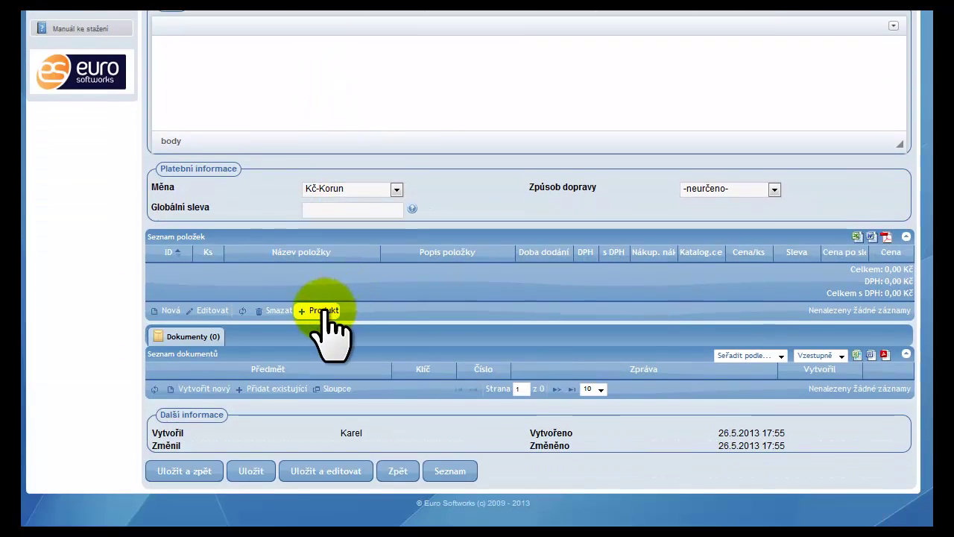
pyautogui.click(325, 310)
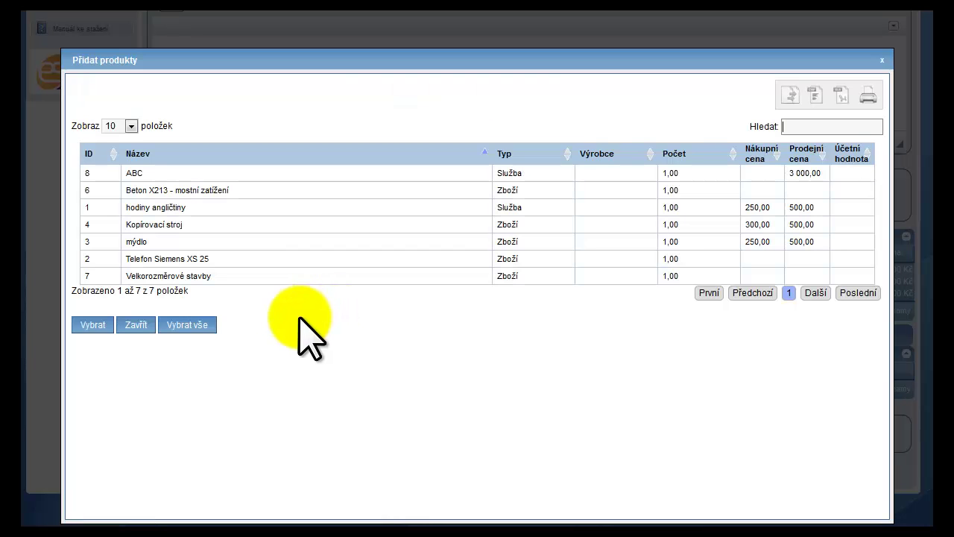
pyautogui.doubleClick(163, 223)
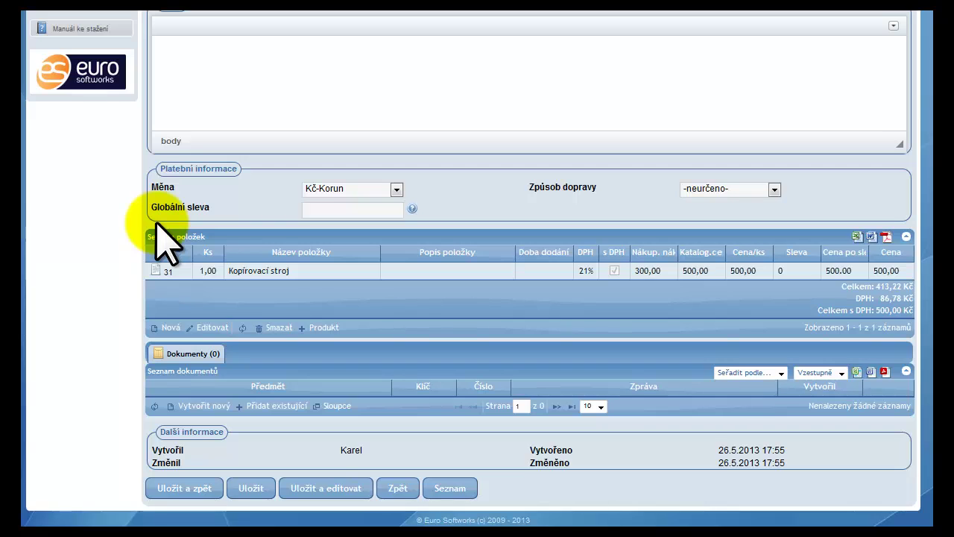
pyautogui.click(192, 489)
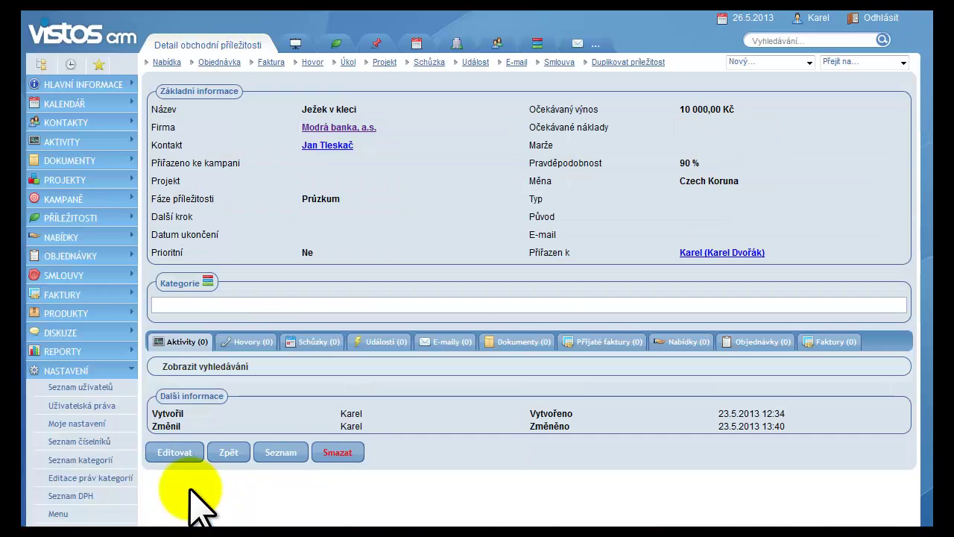